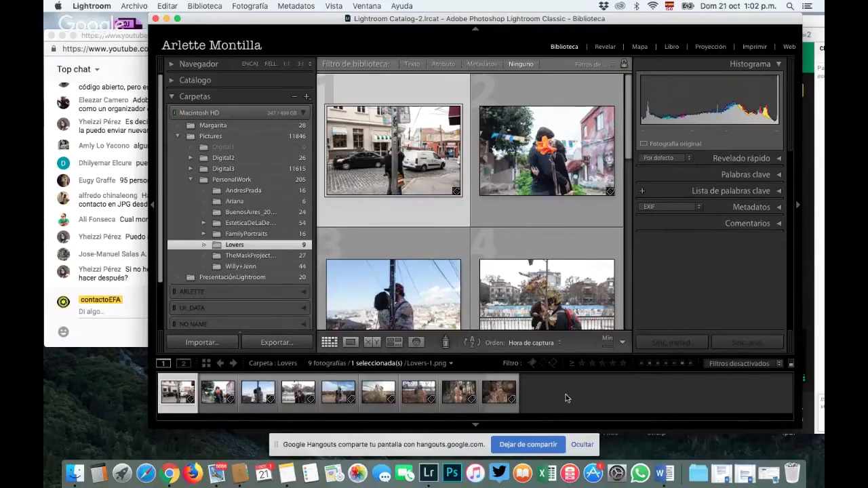
Browse the photos in TheMaskProject and the folder below it, collapse PersonalWork, and show the PresentaciónLightroom folder.
click(264, 256)
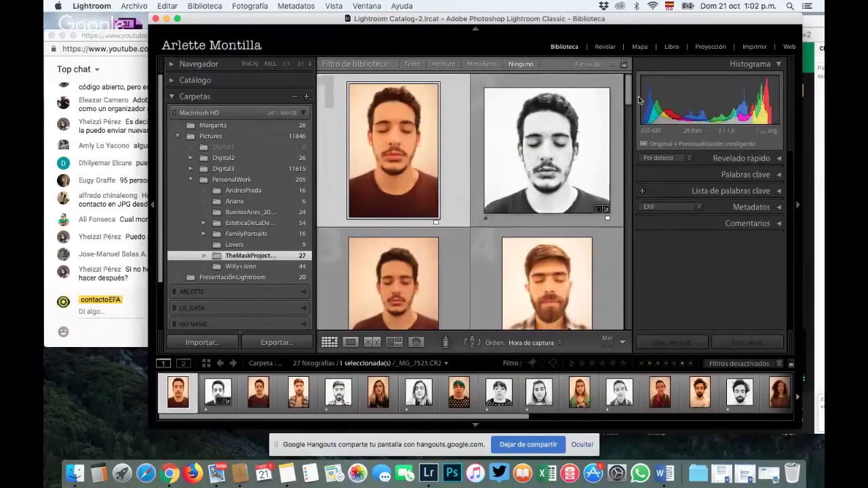
mouse_move(631, 88)
mouse_down()
mouse_move(639, 261)
mouse_move(633, 88)
mouse_up()
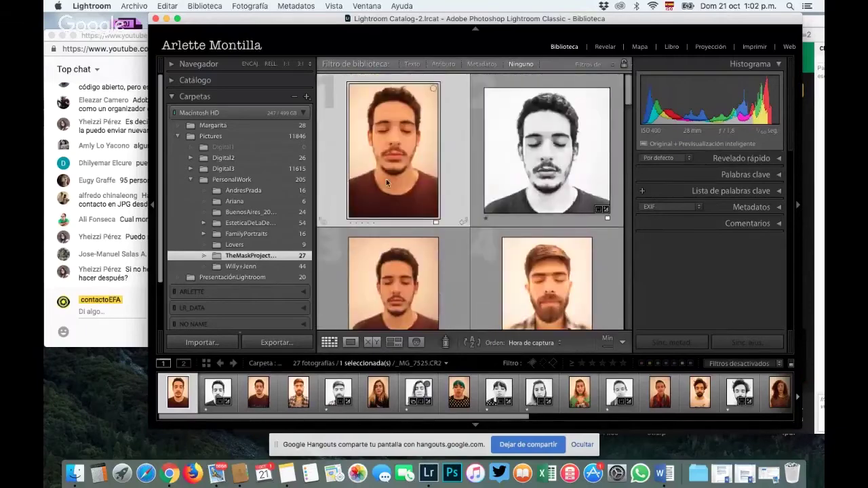
click(274, 267)
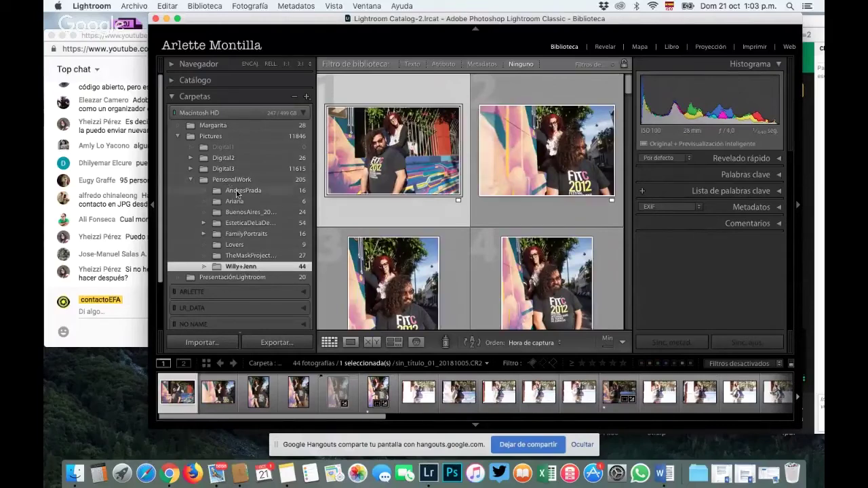
click(190, 181)
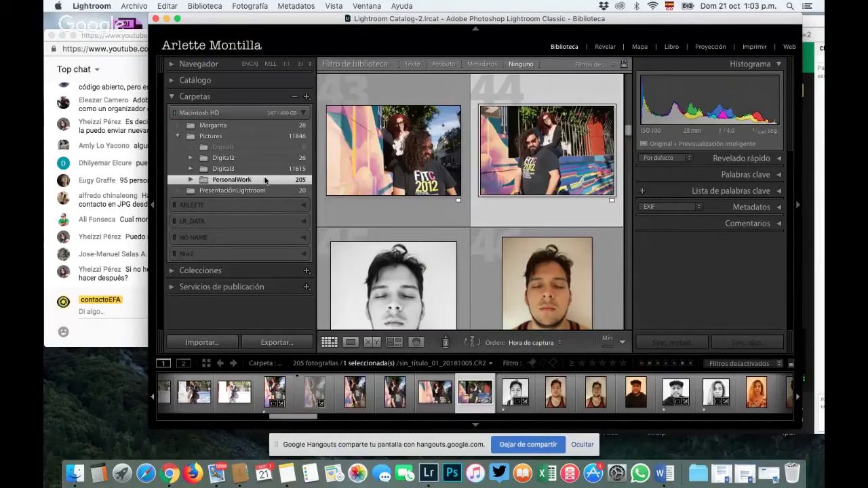
click(234, 192)
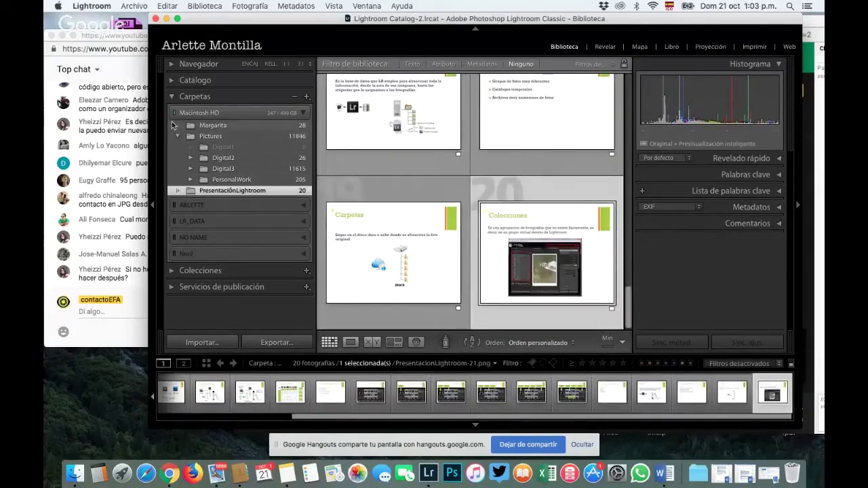
Collapse the folder list, look through the collections including the smart ones, and show the Objetos y Documentos collection.
click(202, 98)
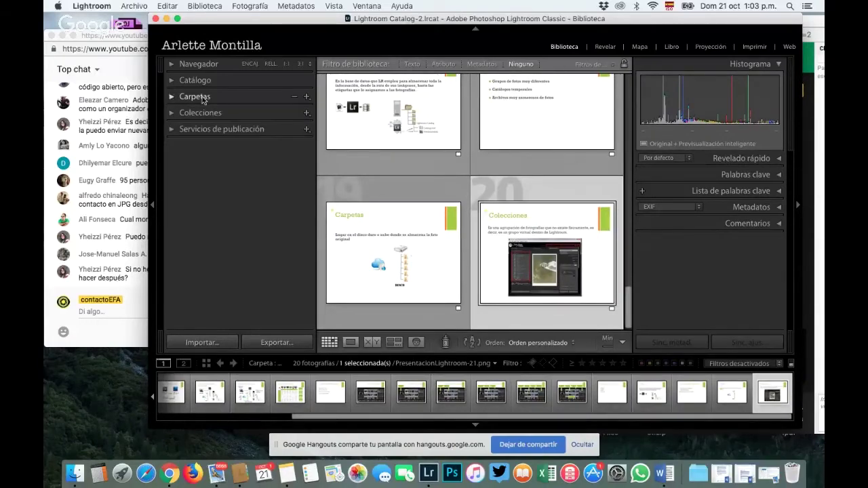
click(173, 114)
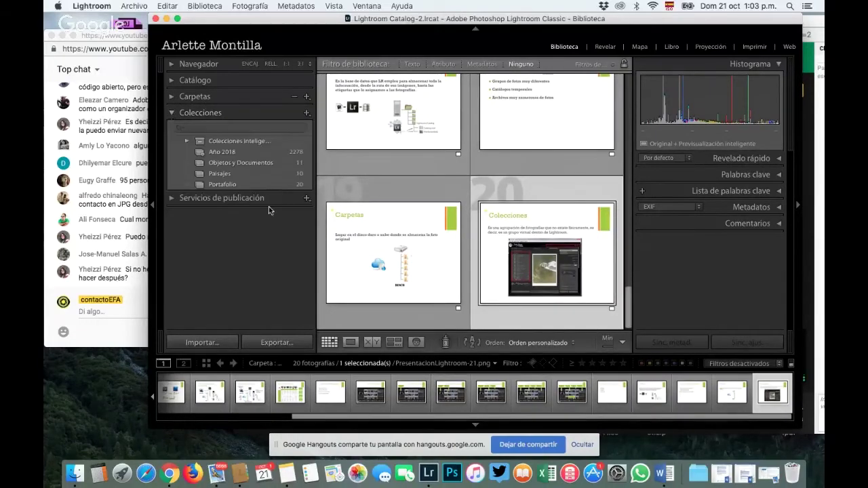
click(187, 143)
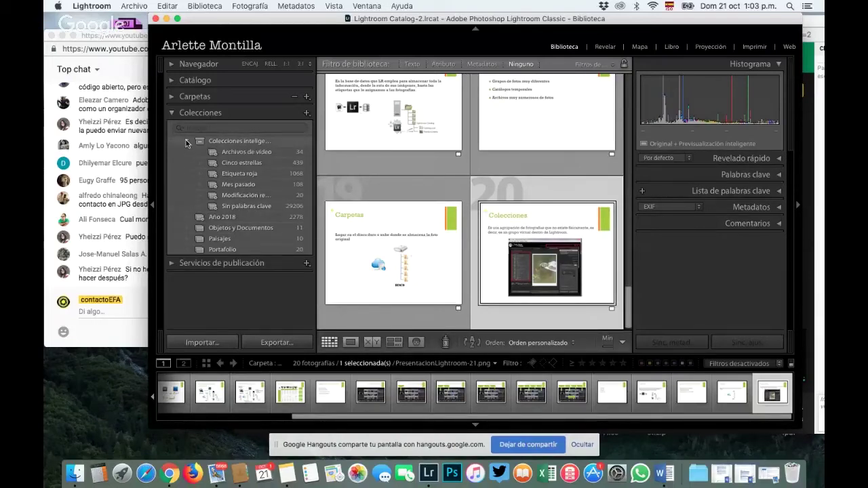
click(187, 142)
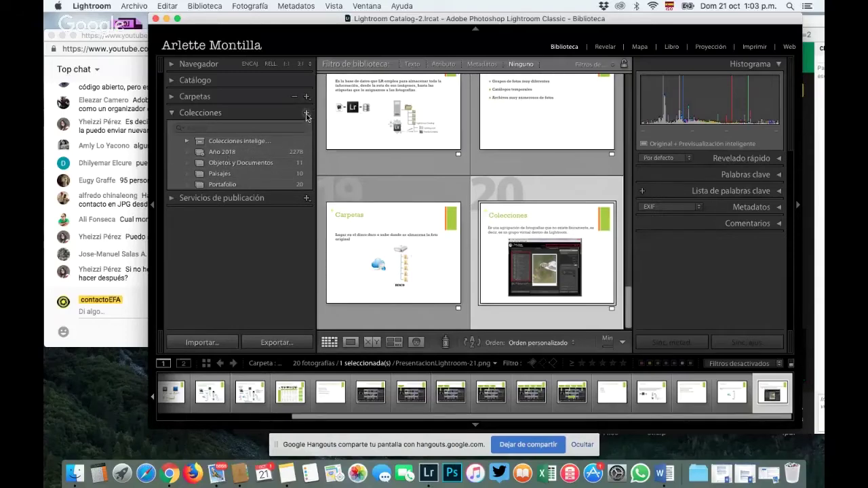
click(239, 165)
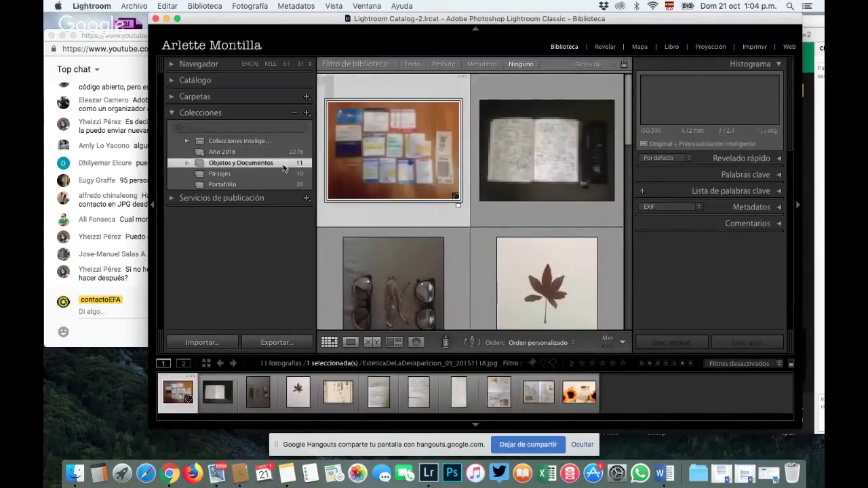
Expand PersonalWork in the folder list and browse the photos in its EsteticaDeLaDe... subfolder.
click(171, 96)
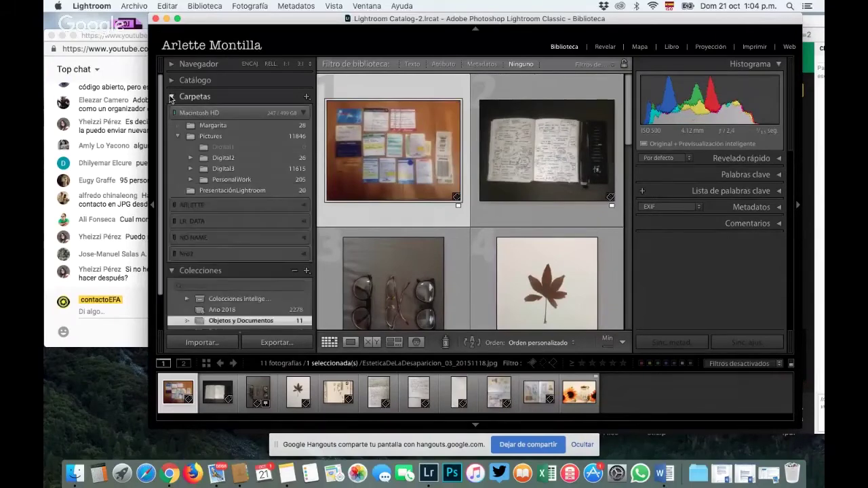
click(191, 181)
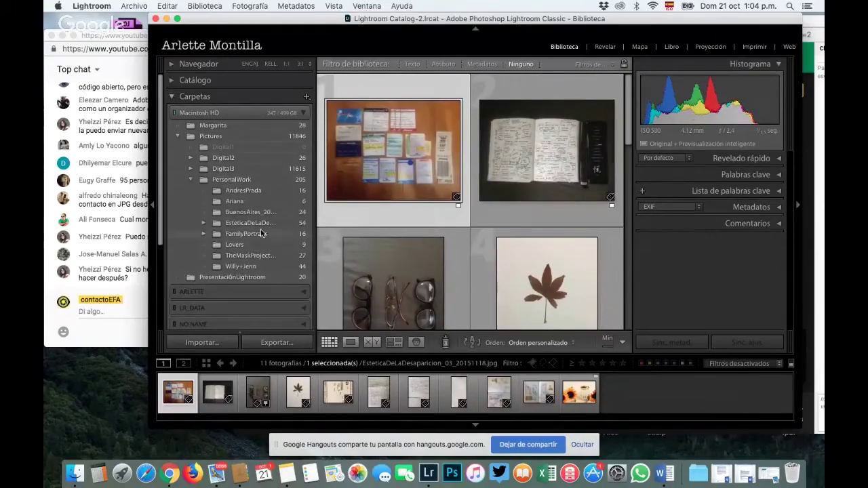
click(252, 224)
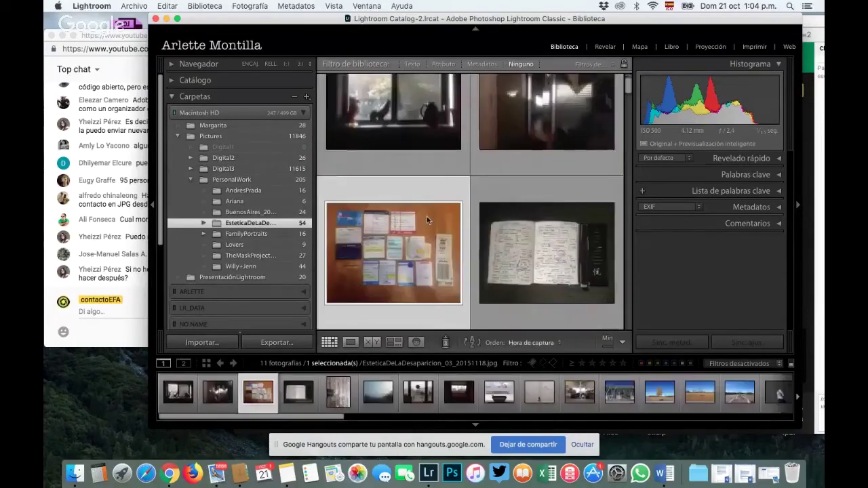
scroll(430, 218, down, 6)
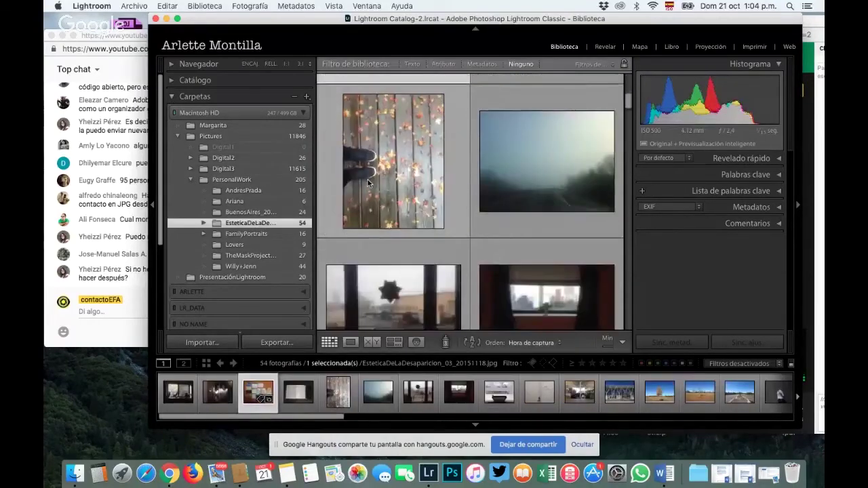
Add the photo of shoes on leaf-covered boards to the Objetos y Documentos collection and show that collection.
click(368, 183)
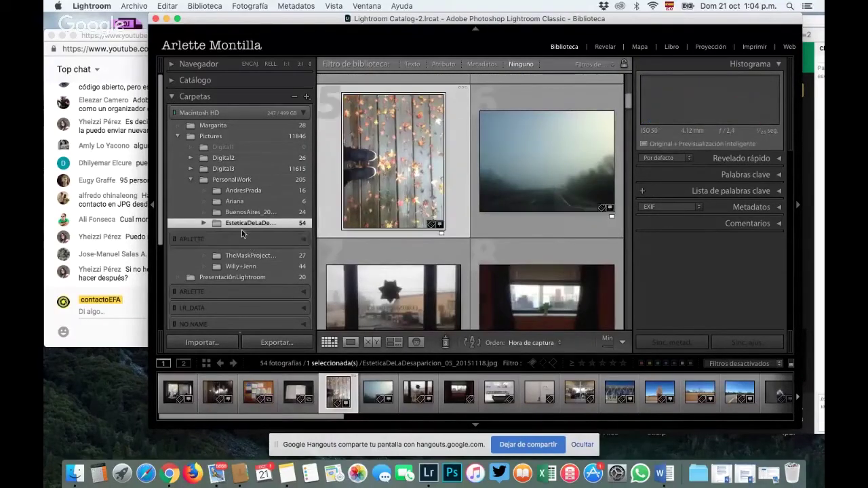
scroll(241, 230, down, 3)
scroll(237, 202, down, 4)
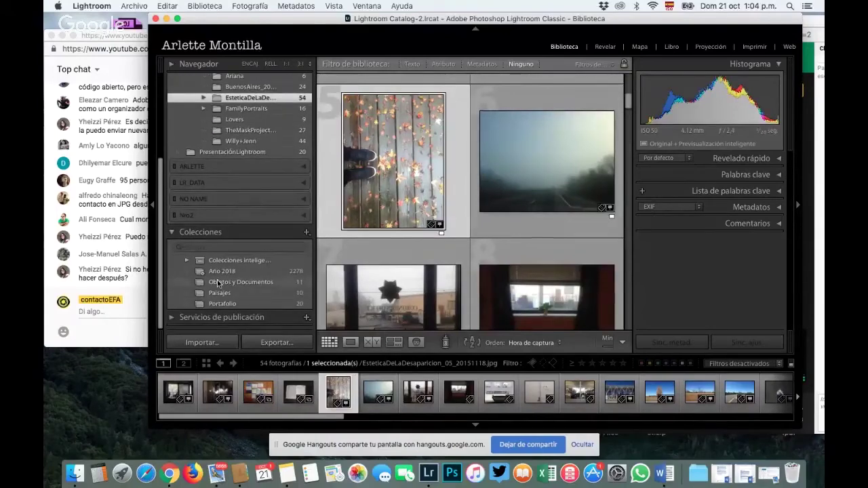
drag(377, 172, 289, 289)
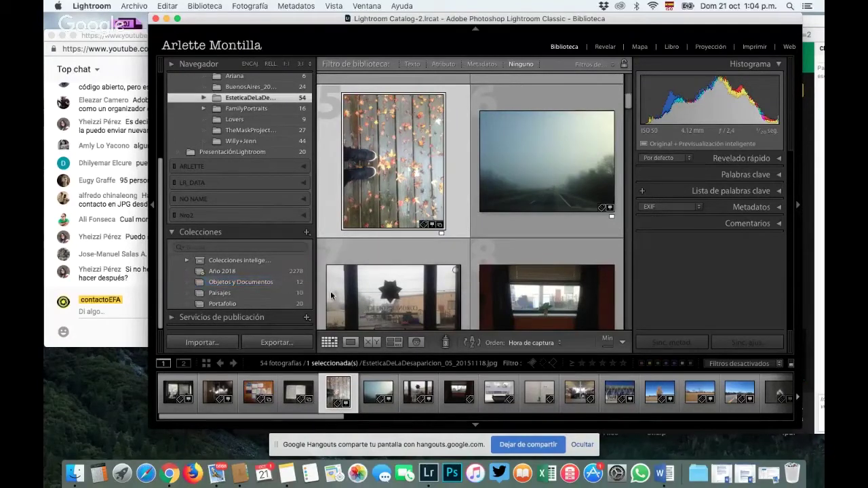
click(282, 283)
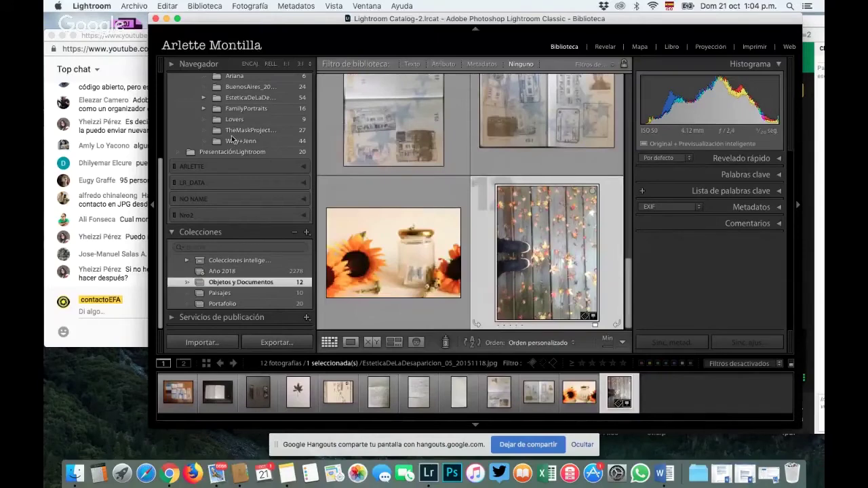
Return to the EsteticaDeLaDe... folder, compare folders with collections, and collapse both lists.
click(255, 98)
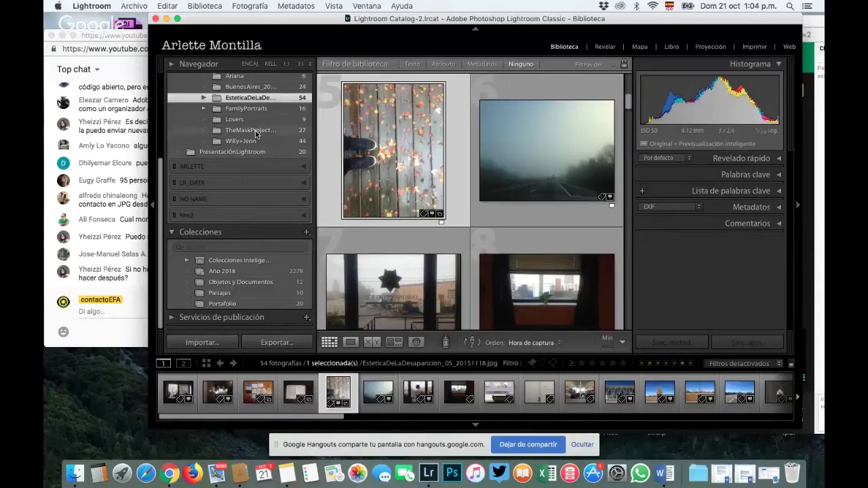
scroll(256, 135, up, 3)
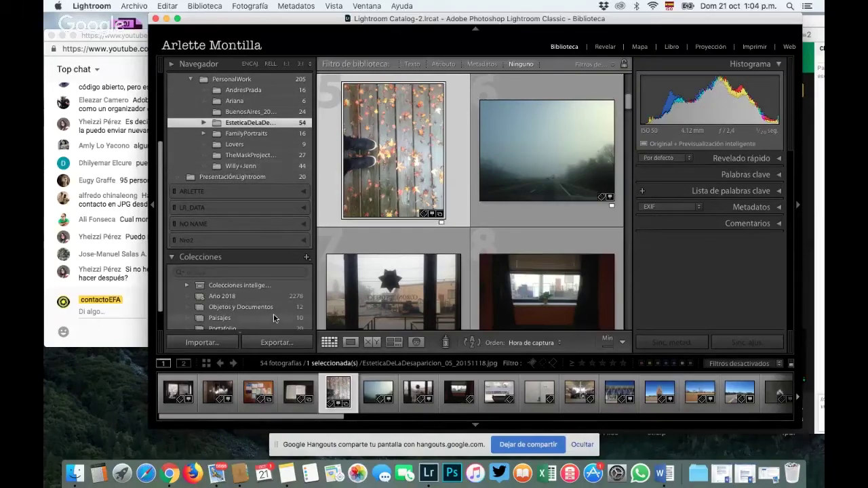
scroll(274, 318, down, 1)
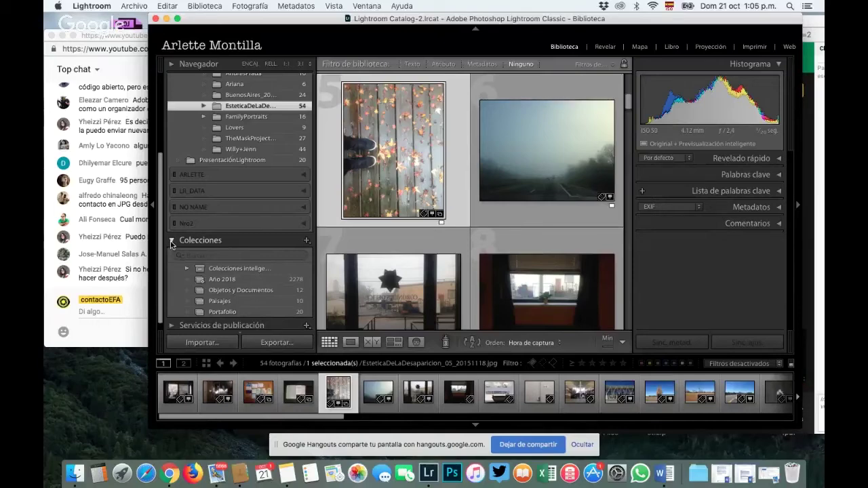
scroll(172, 244, up, 3)
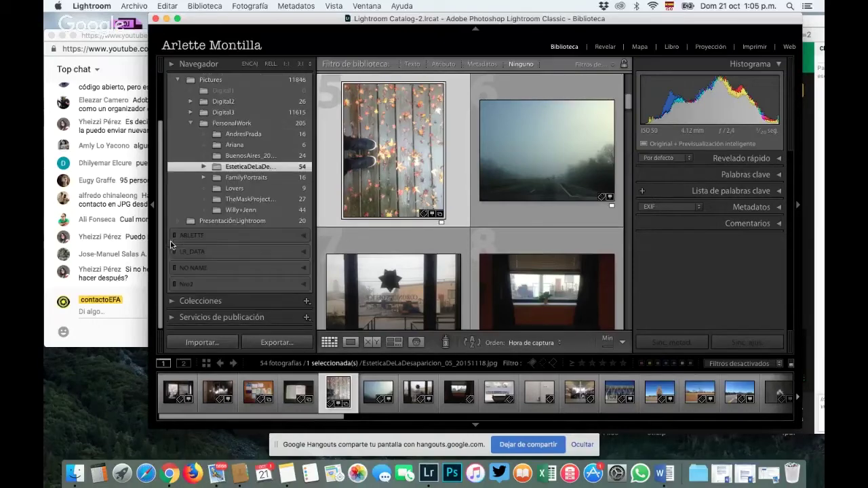
scroll(198, 123, up, 3)
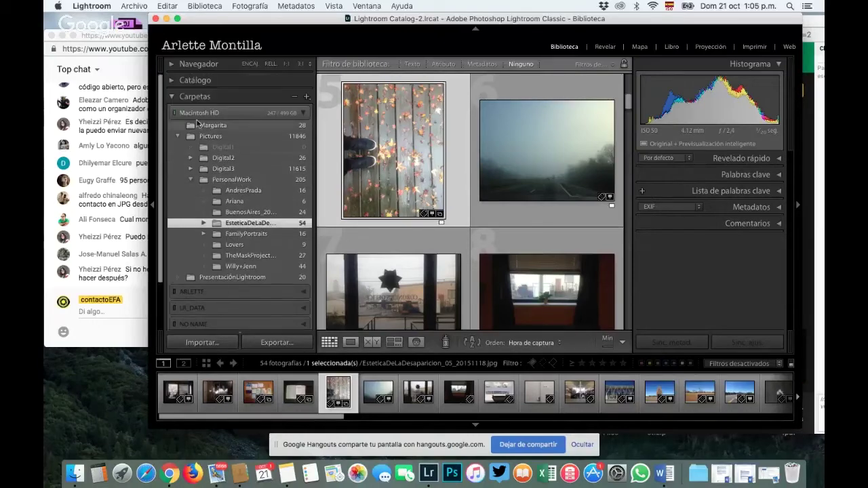
click(173, 96)
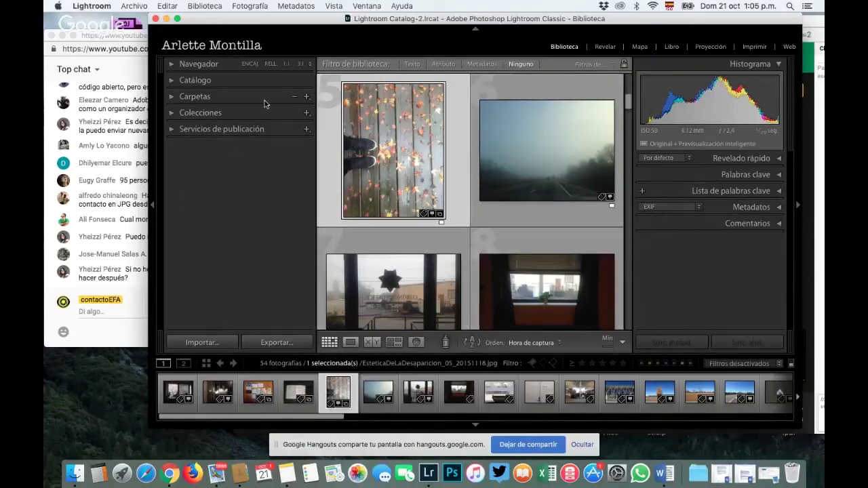
Show the "Entendiendo el manejo de archivos en Lr" slide from the PresentaciónLightroom folder enlarged, and collapse the folder list.
click(172, 97)
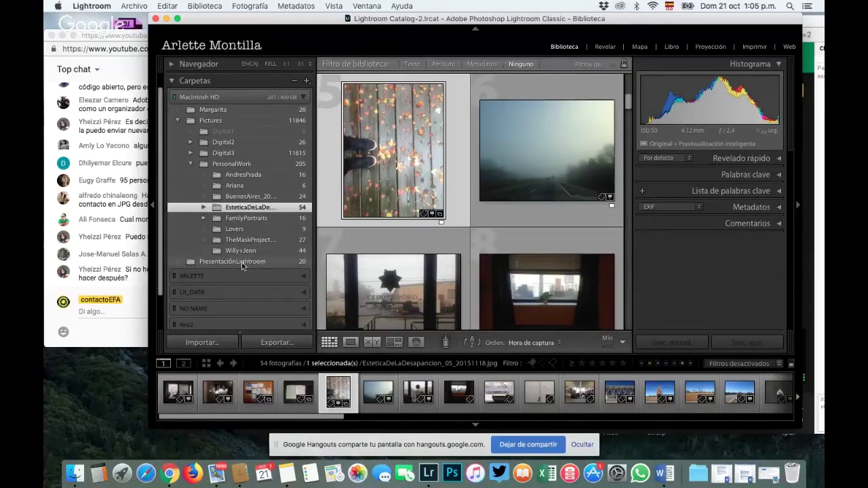
click(264, 263)
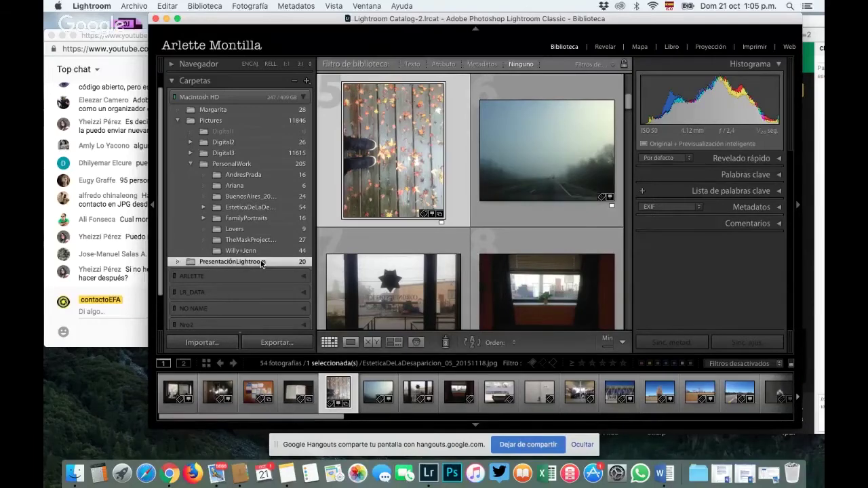
scroll(537, 239, down, 1)
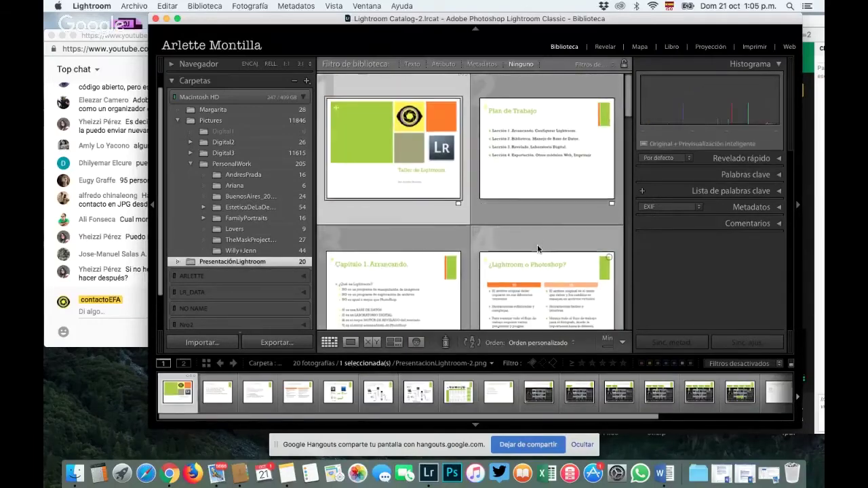
scroll(537, 249, down, 5)
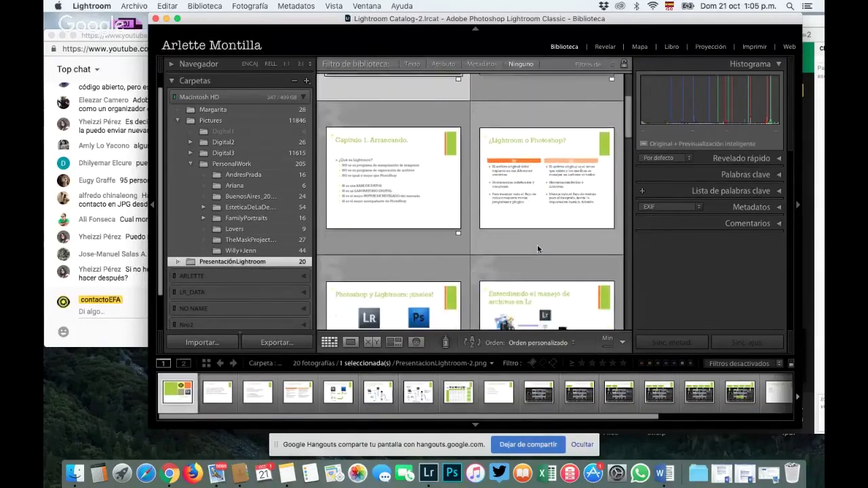
scroll(537, 249, down, 2)
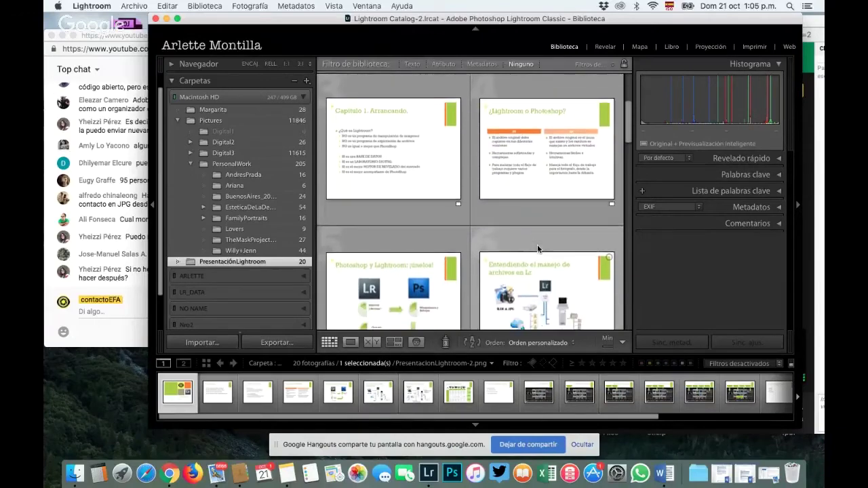
scroll(537, 249, down, 5)
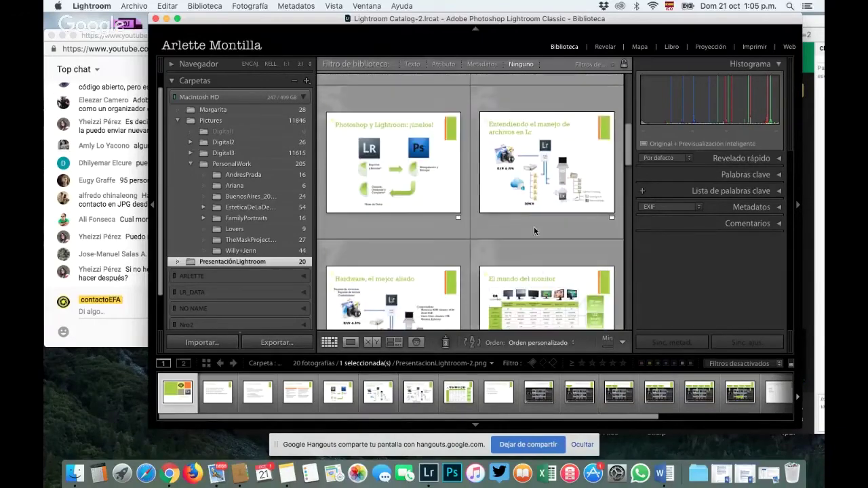
click(547, 172)
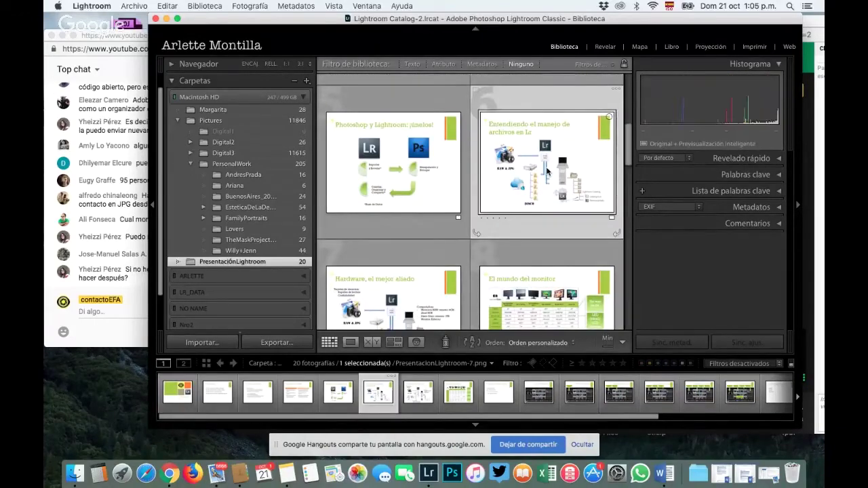
double_click(547, 171)
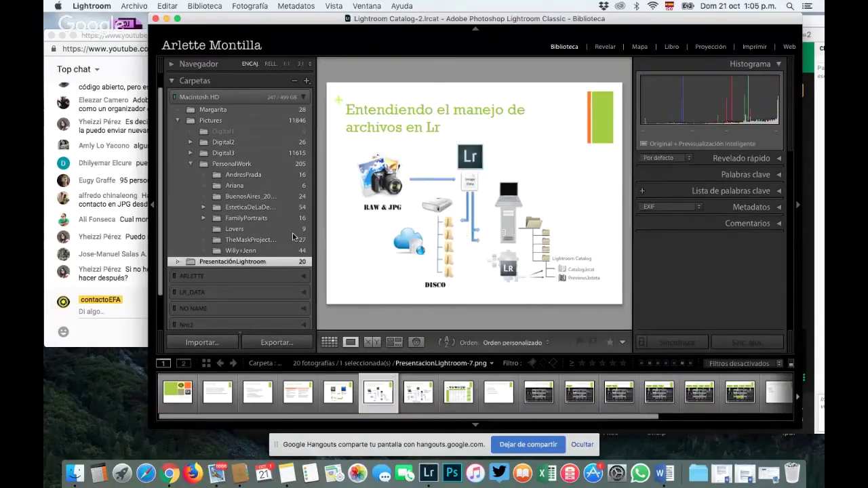
click(171, 81)
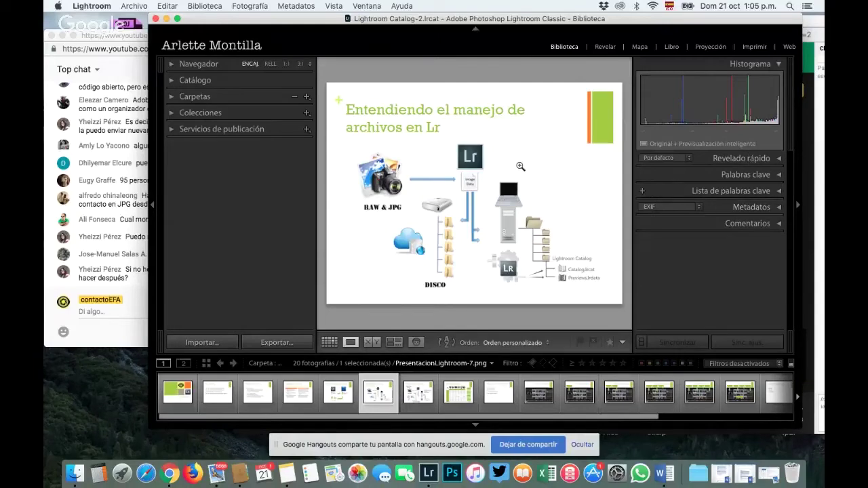
Switch to the Revelar module and collapse the Básicos, Curva de tonos and HSL adjustment sections.
click(603, 47)
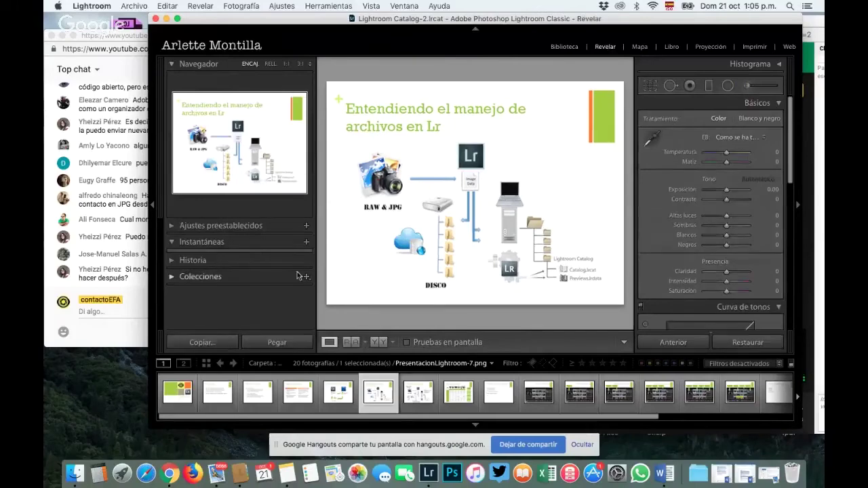
click(777, 103)
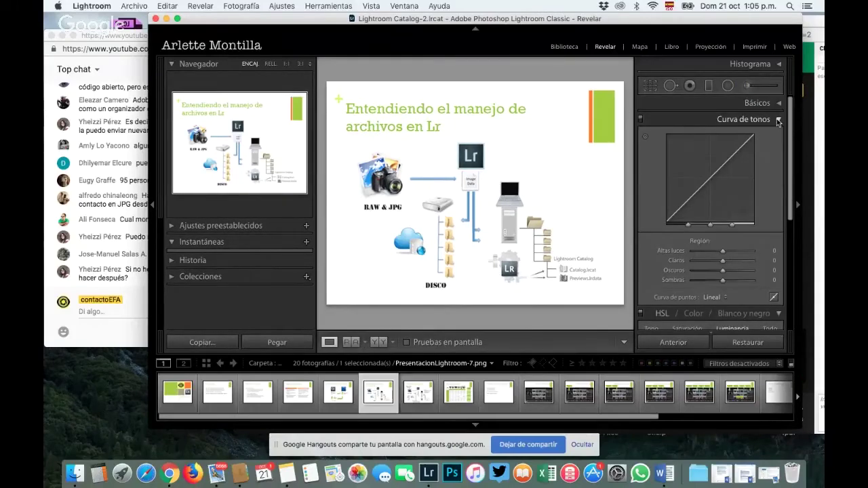
click(777, 119)
click(778, 136)
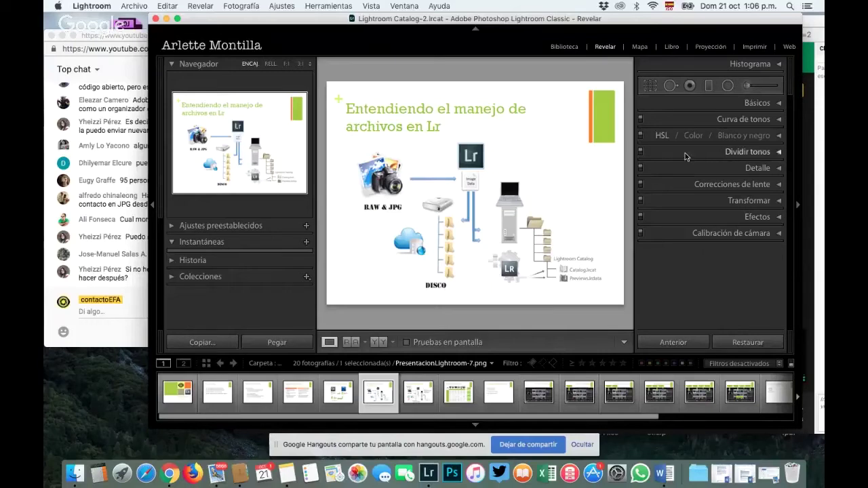
Tour the remaining modules, viewing the Libro layout and switching to the Proyección module.
click(640, 47)
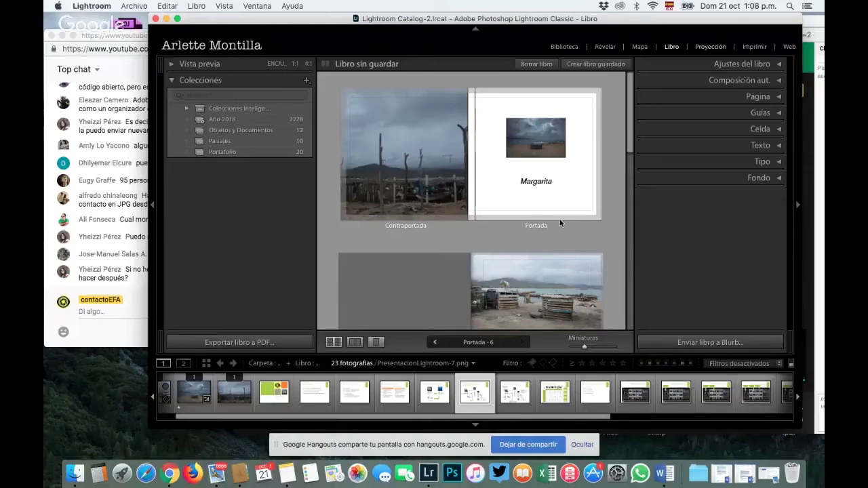
key(super+alt+5)
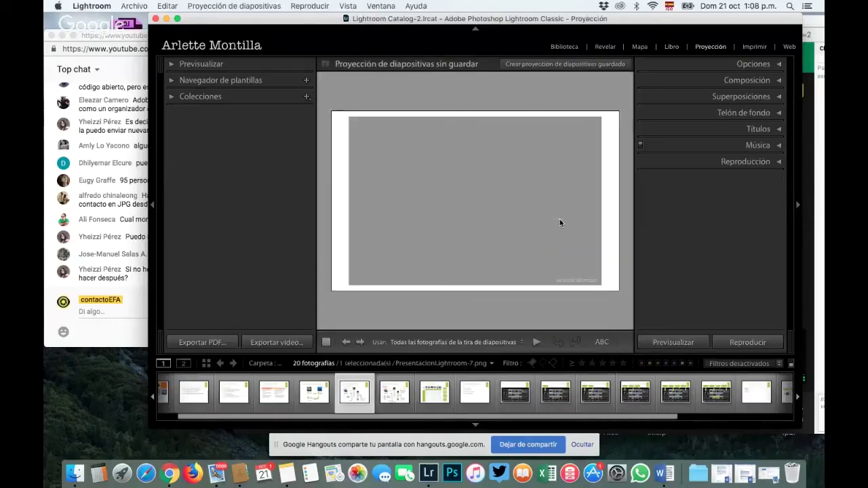